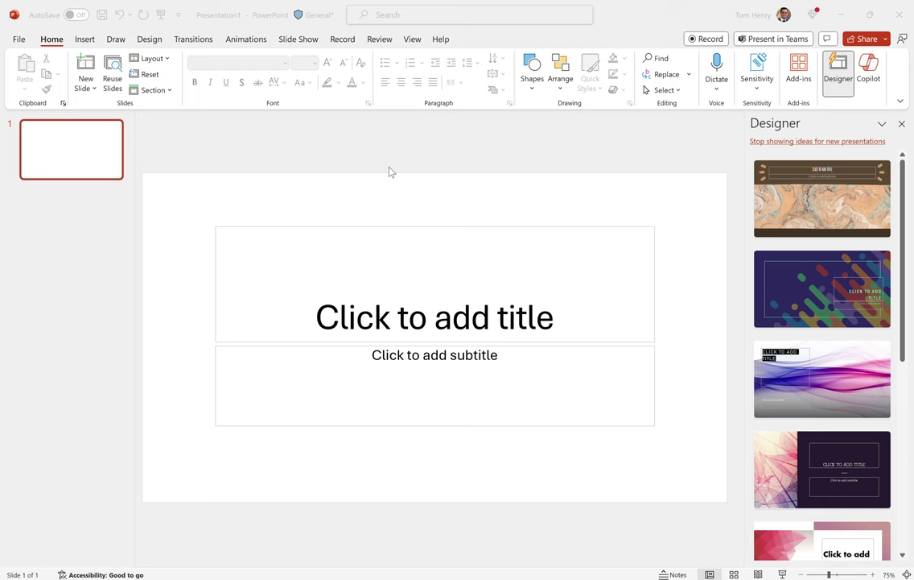
Step: Ask Copilot for a C-suite deck on Dynamics 365's value for large manufacturing and distribution companies
click(905, 126)
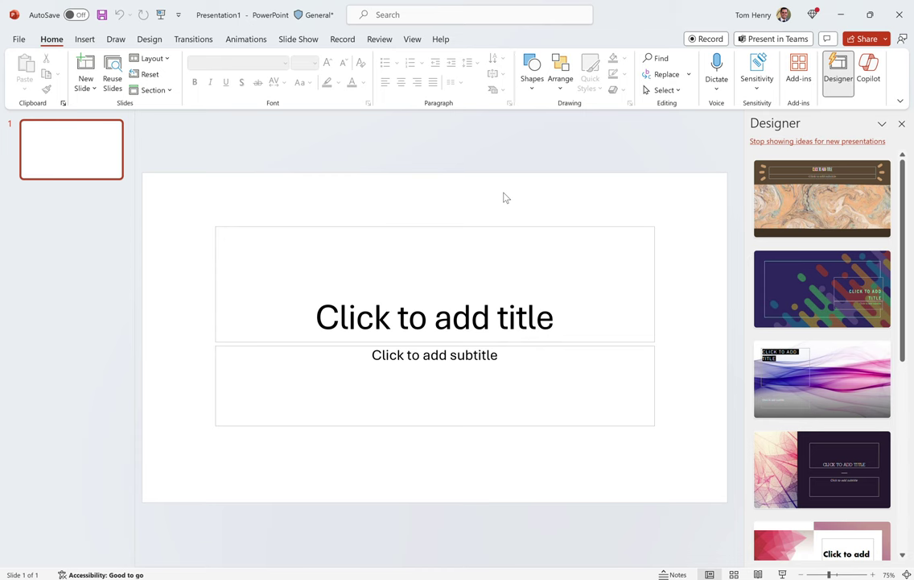
click(868, 72)
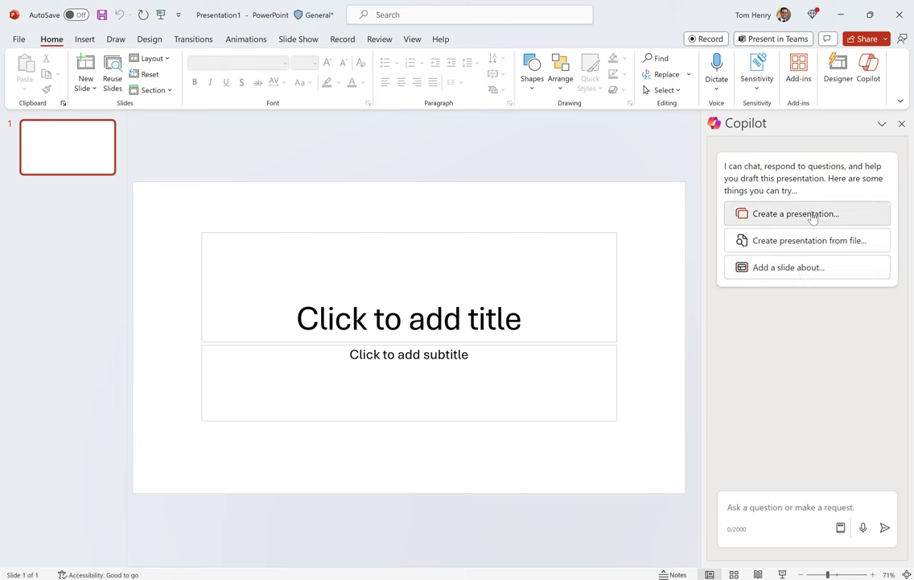
click(813, 215)
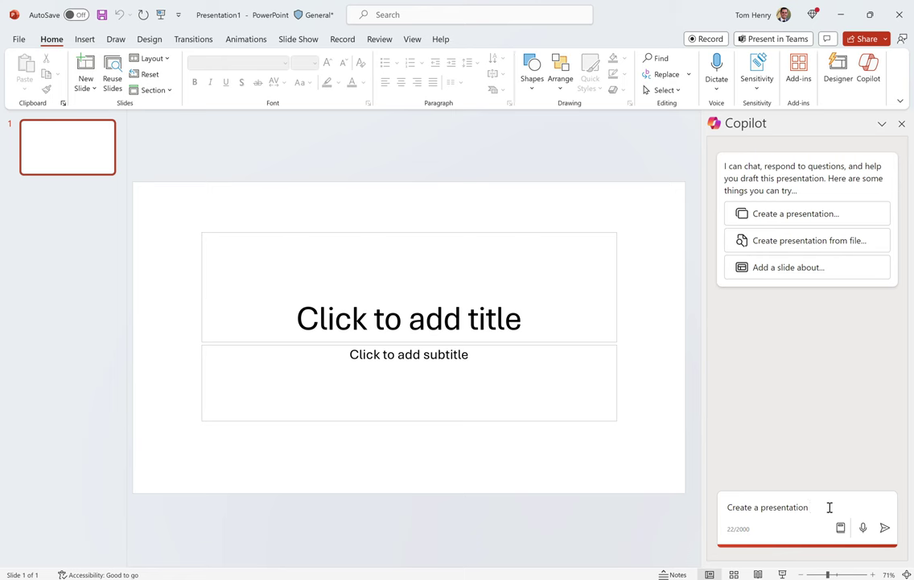
text(n the value of Dynamic)
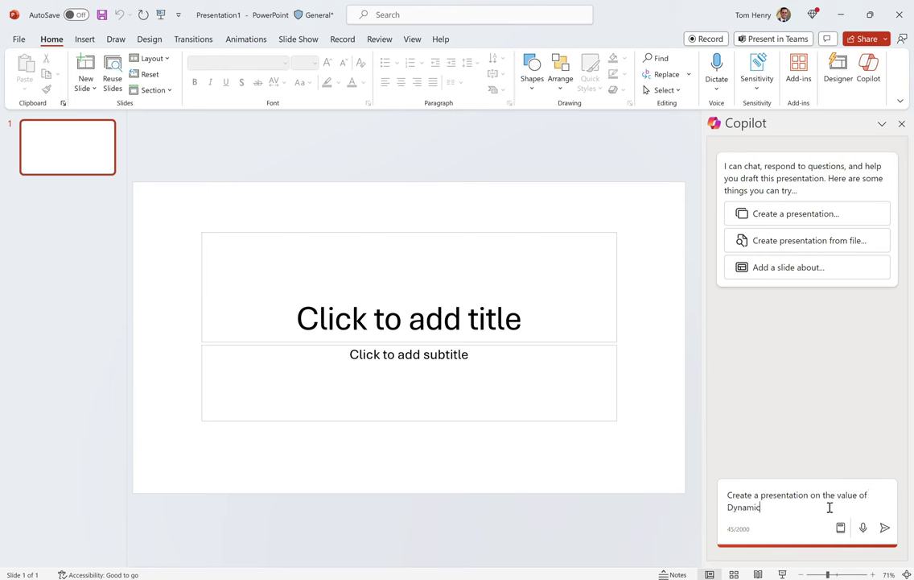
text(s 365 fo)
text(r large mar)
text(ufactureing a)
text(nd d)
text(istribut)
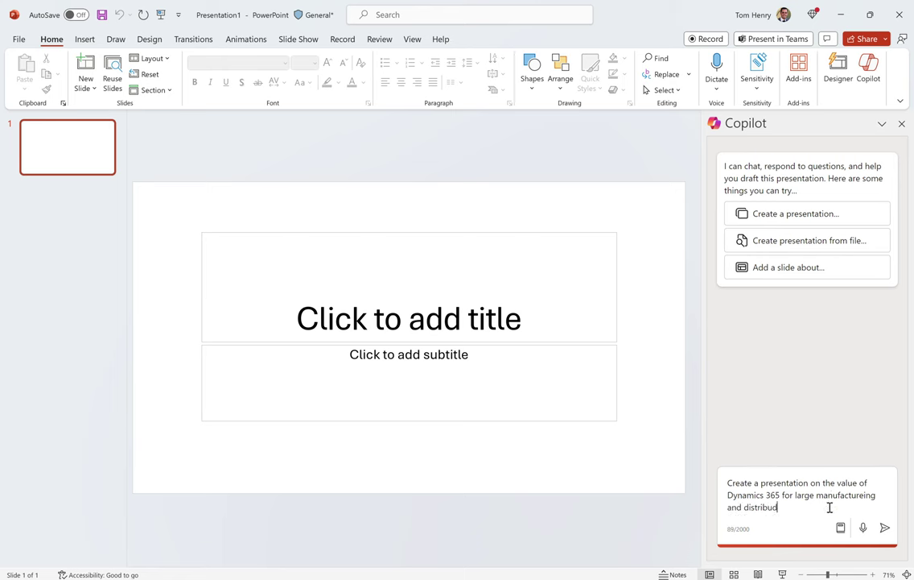
text(ution cop)
key(BackSpace)
text(mpanies)
text(, ma)
text(ke it ap)
text(peal)
key(BackSpace)
text(eal to )
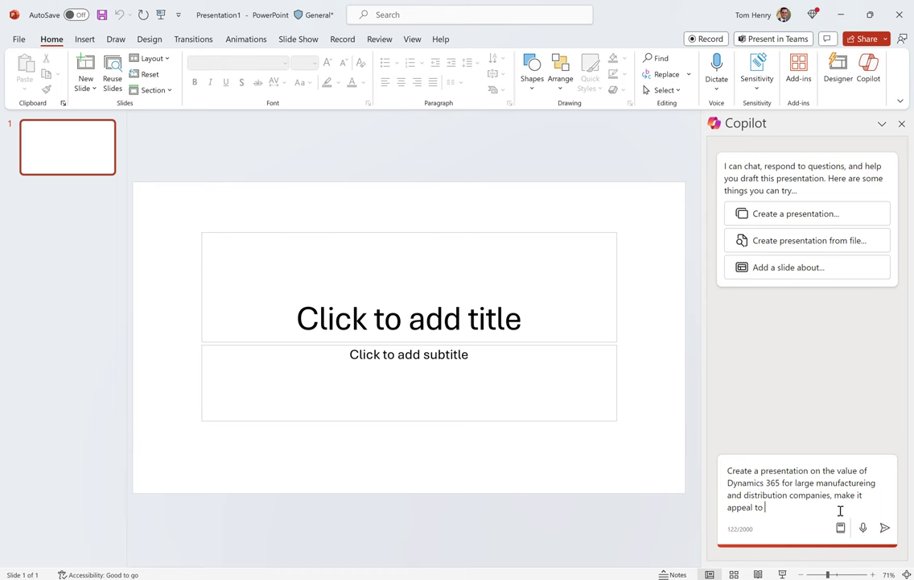
text(c-suite)
key(Return)
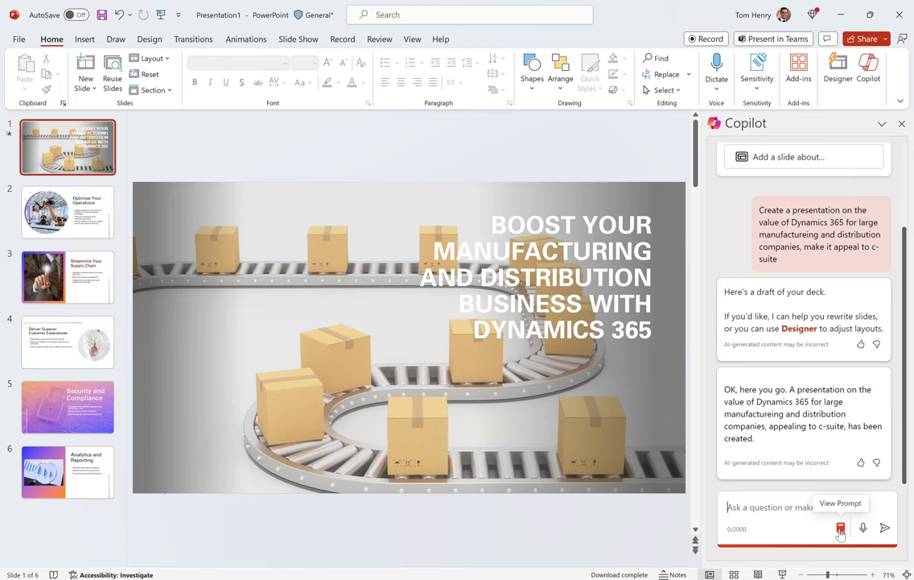
Step: Enlarge the speaker notes pane, then review slides 2 through 6, ending on Analytics and Reporting
click(667, 565)
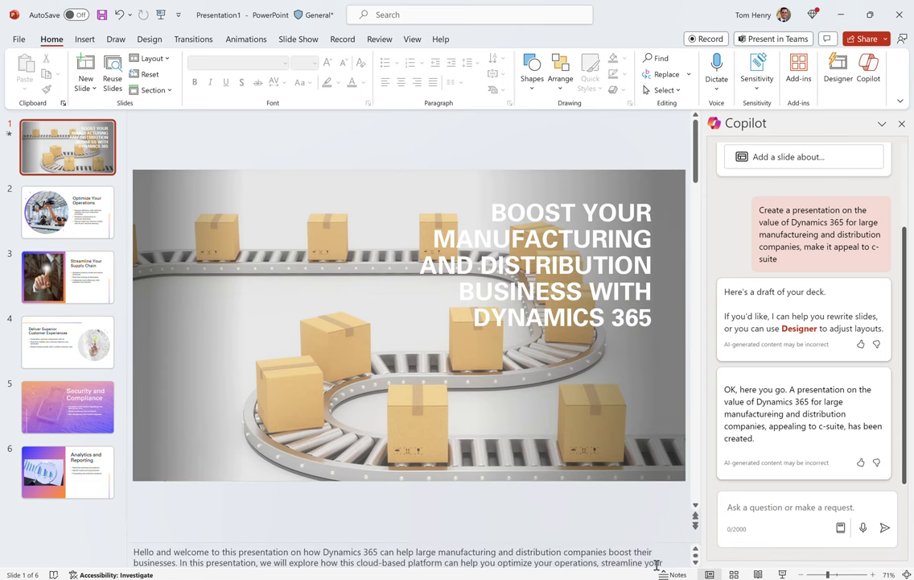
drag(644, 541, 645, 477)
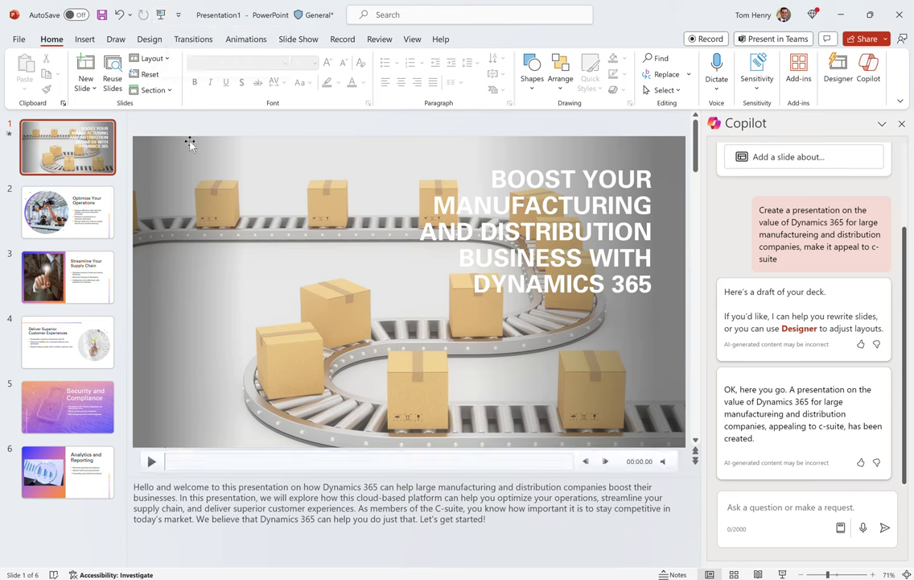
click(81, 217)
click(77, 278)
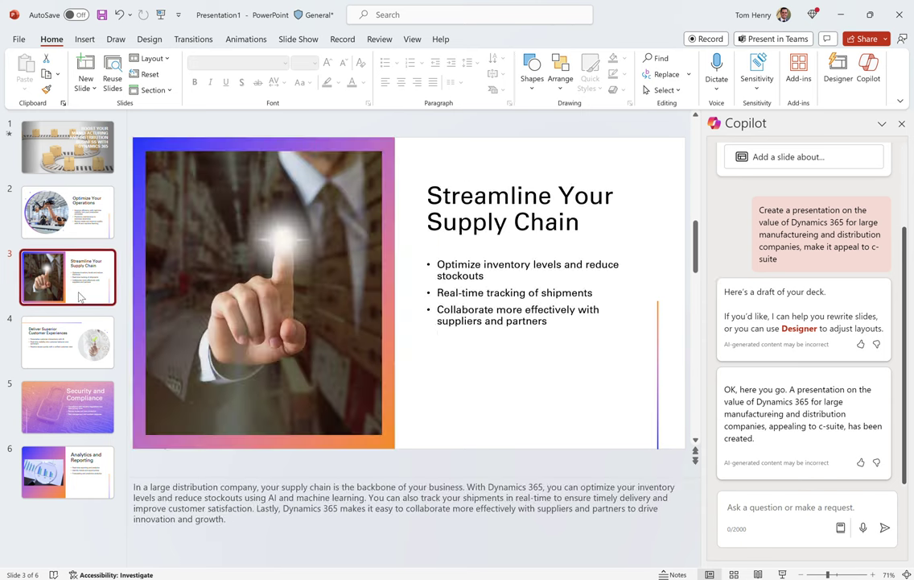
click(71, 358)
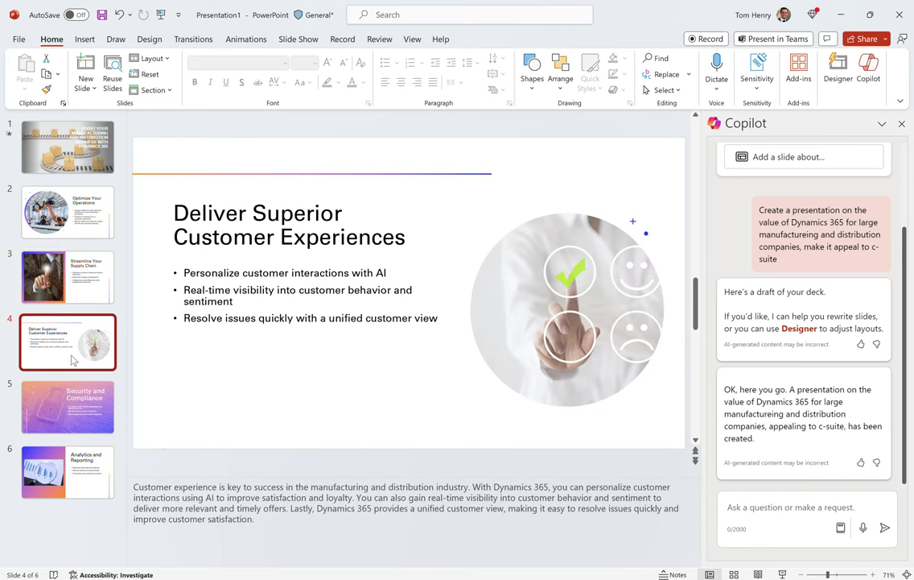
click(71, 389)
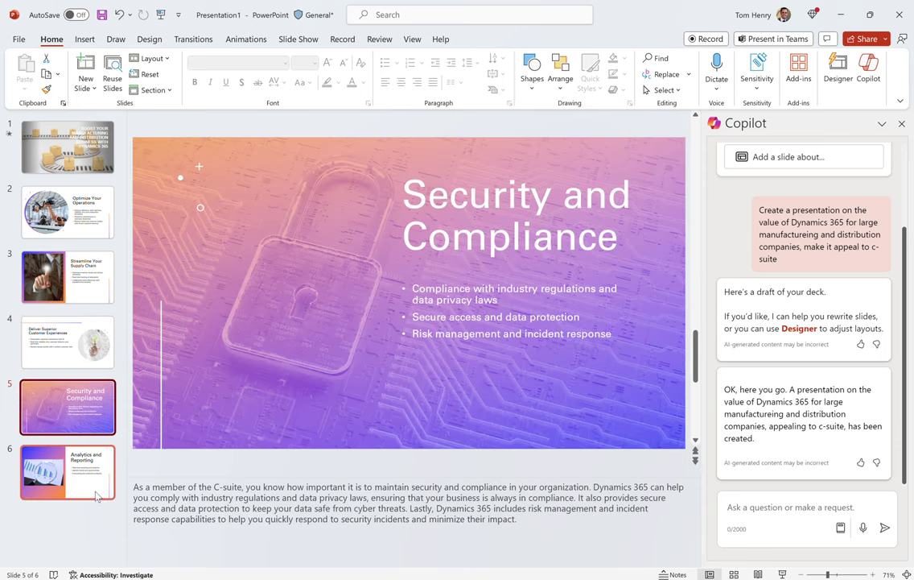
click(73, 475)
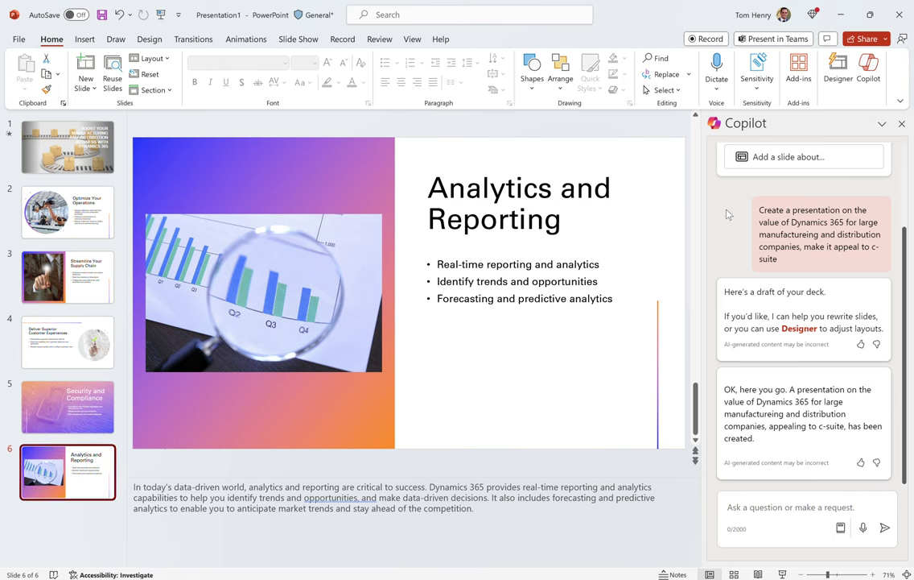
Step: Write the Copilot add-slide request 'why buy D365 vs SAP'
click(791, 157)
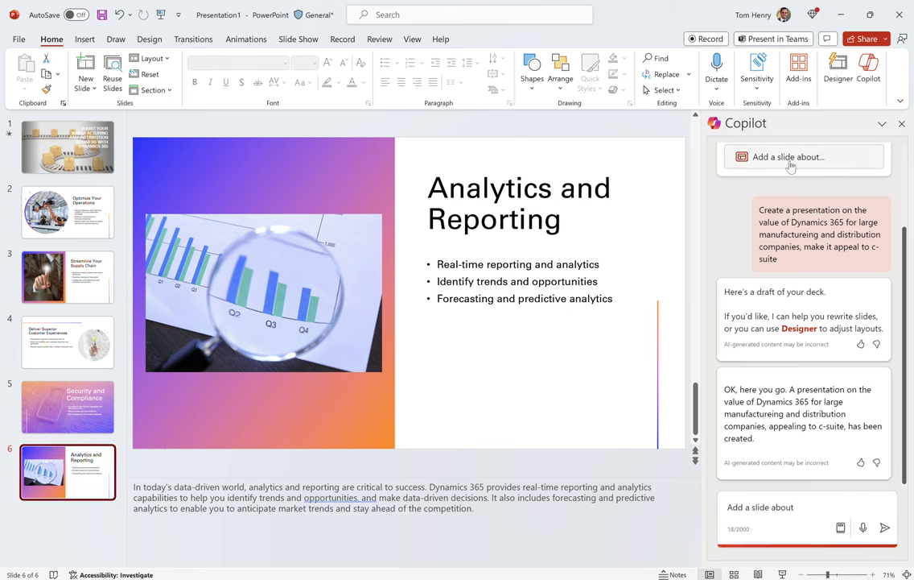
text(sum)
key(BackSpace)
text(why buy D365 vs)
text(SAP)
Step: Send the request so Copilot adds slide 7, 'Why Dynamics 365 over SAP?'
click(885, 528)
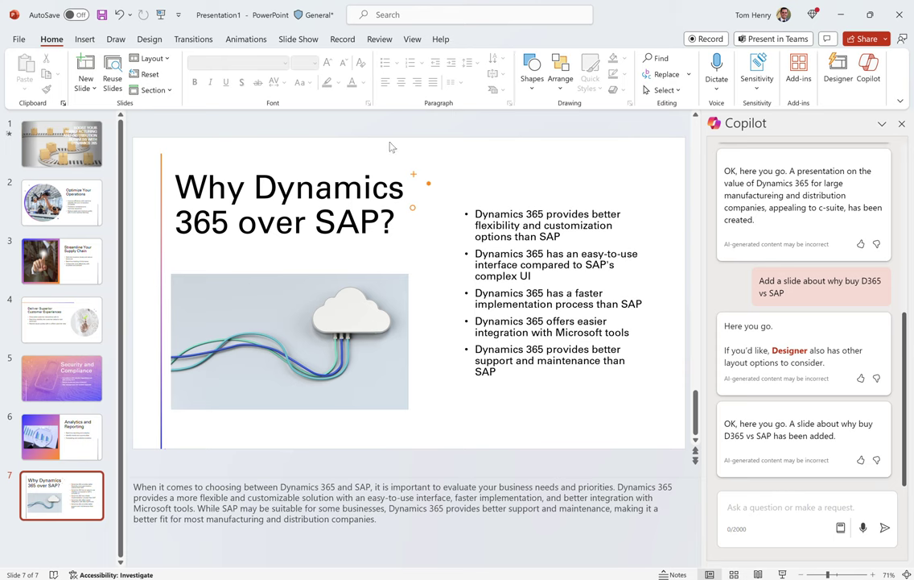
Step: Start the full-screen slide show from the Quick Access Toolbar
click(155, 11)
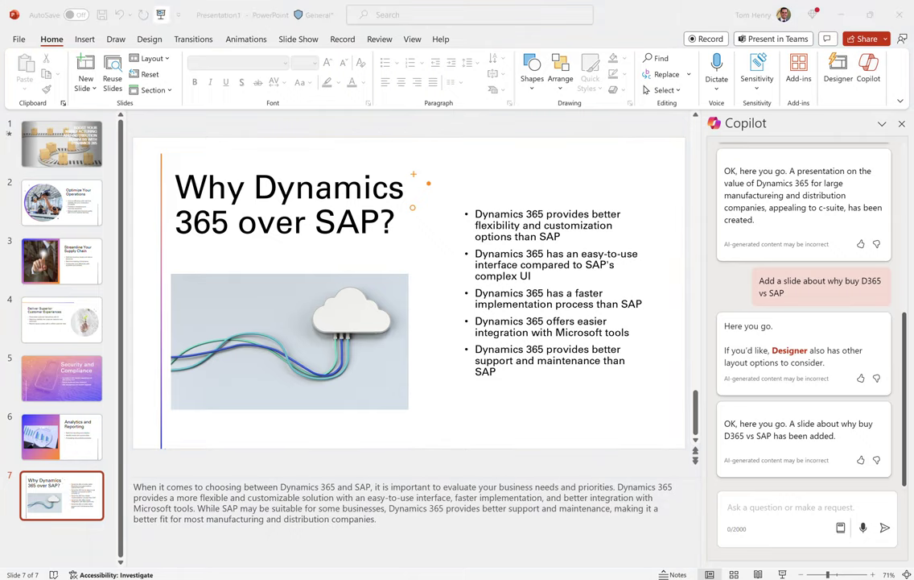